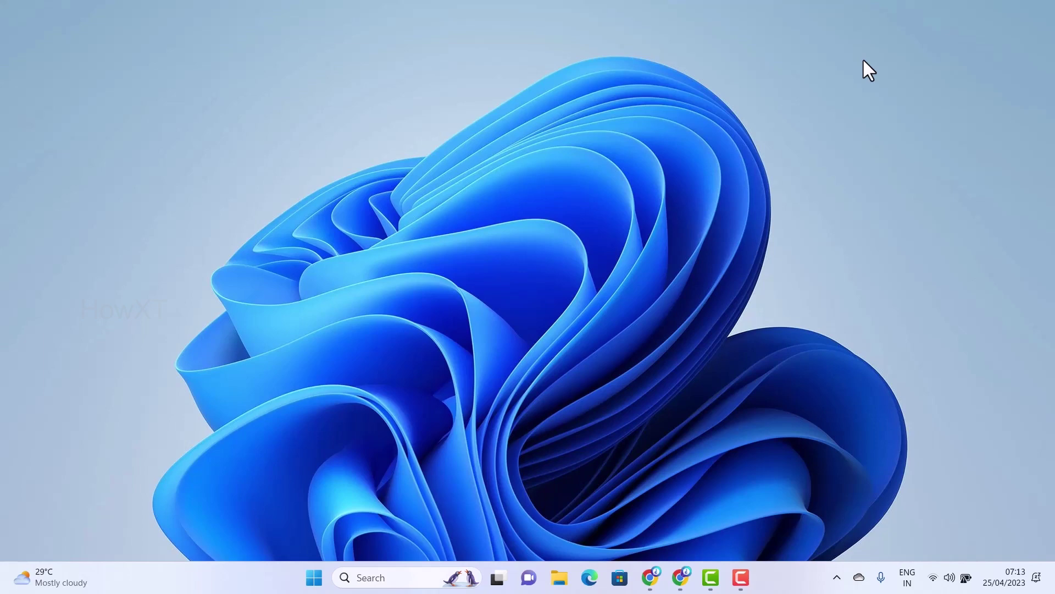
Step: Launch Chrome and open Settings on the Privacy and security page
left_click(682, 578)
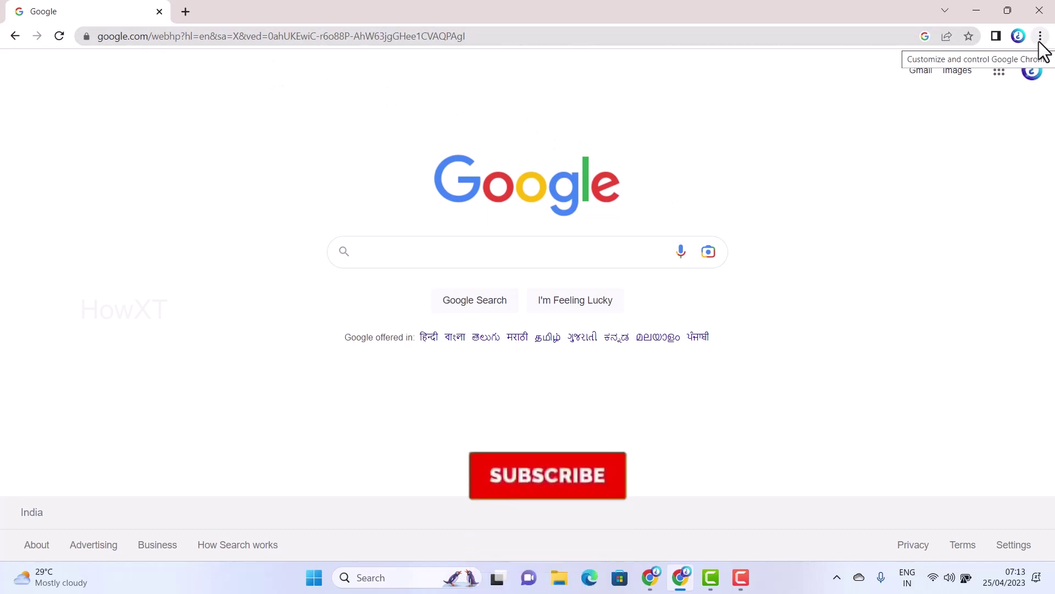
left_click(1041, 36)
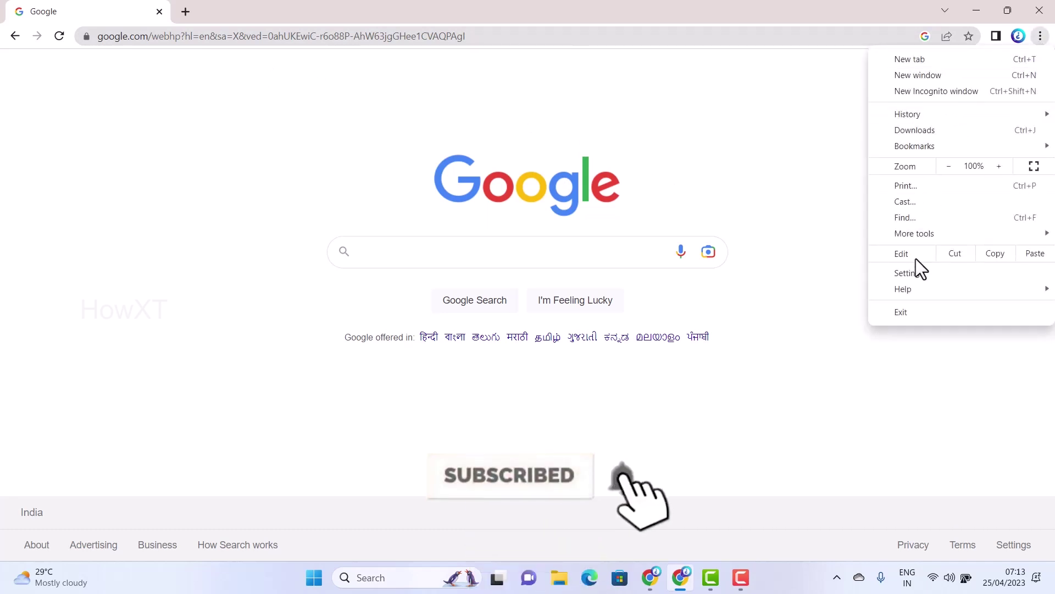
left_click(909, 273)
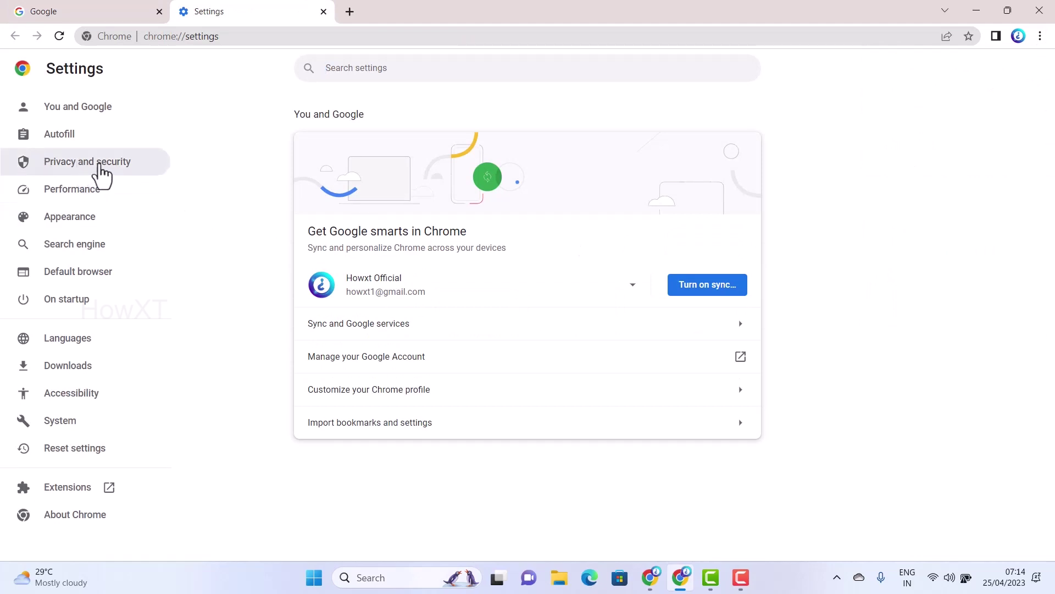
left_click(78, 165)
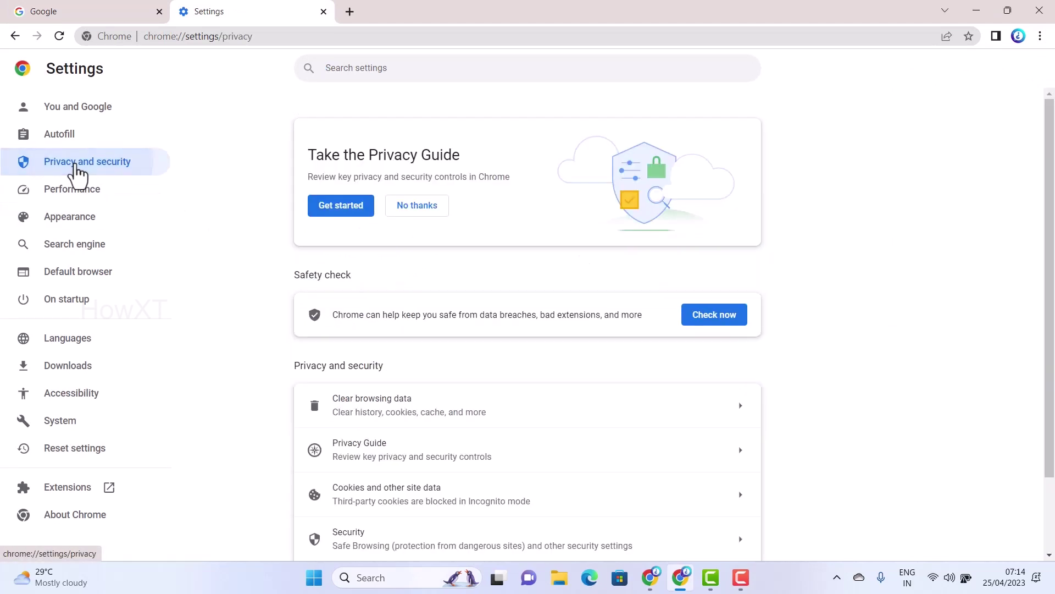
scroll(502, 329, "down", 2)
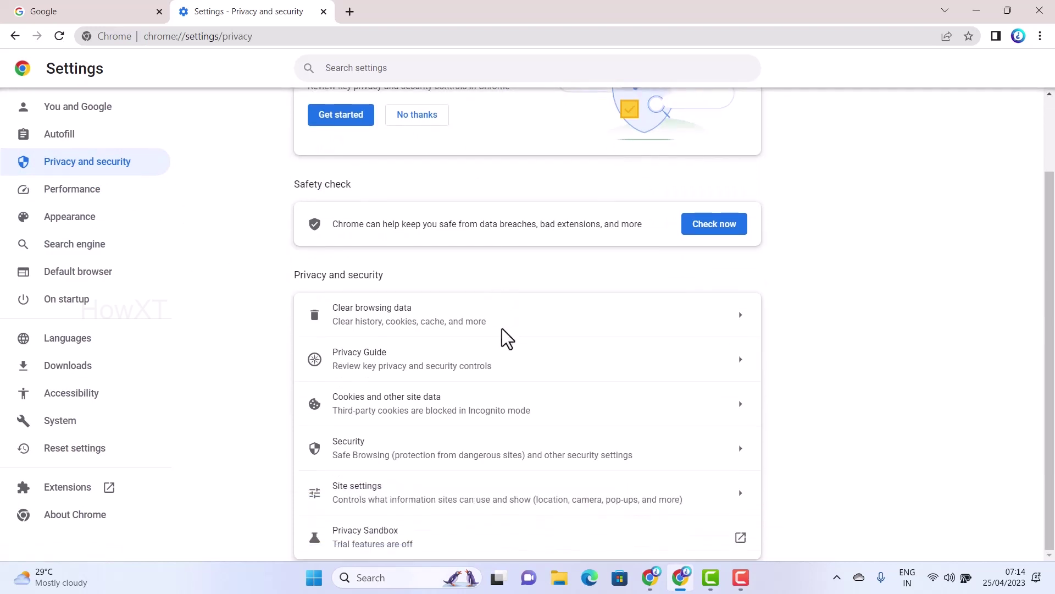
Step: On the Security page, set secure DNS to use Google (Public DNS)
left_click(429, 450)
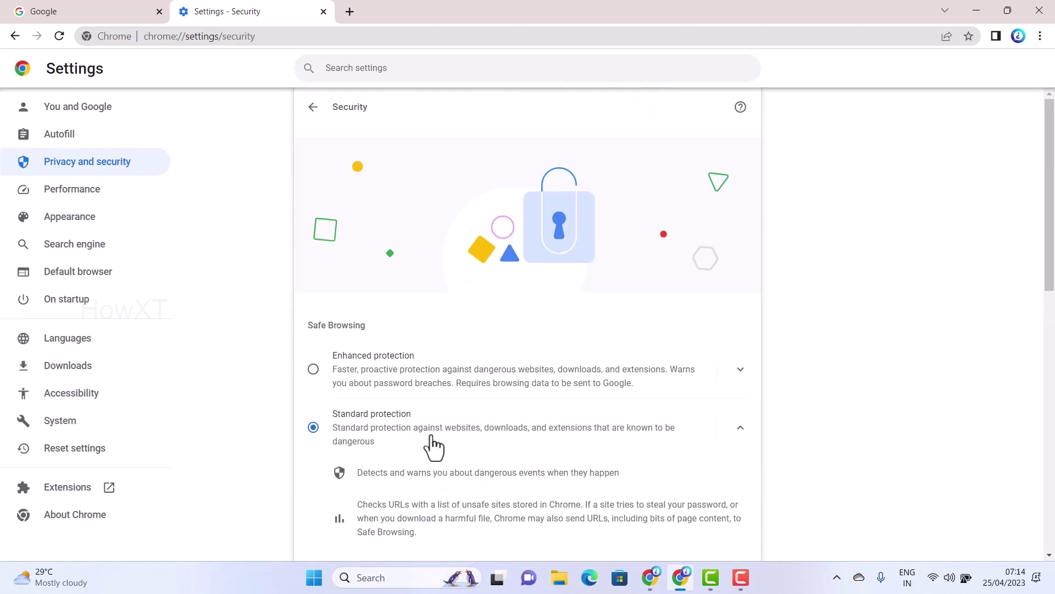
scroll(434, 446, "down", 5)
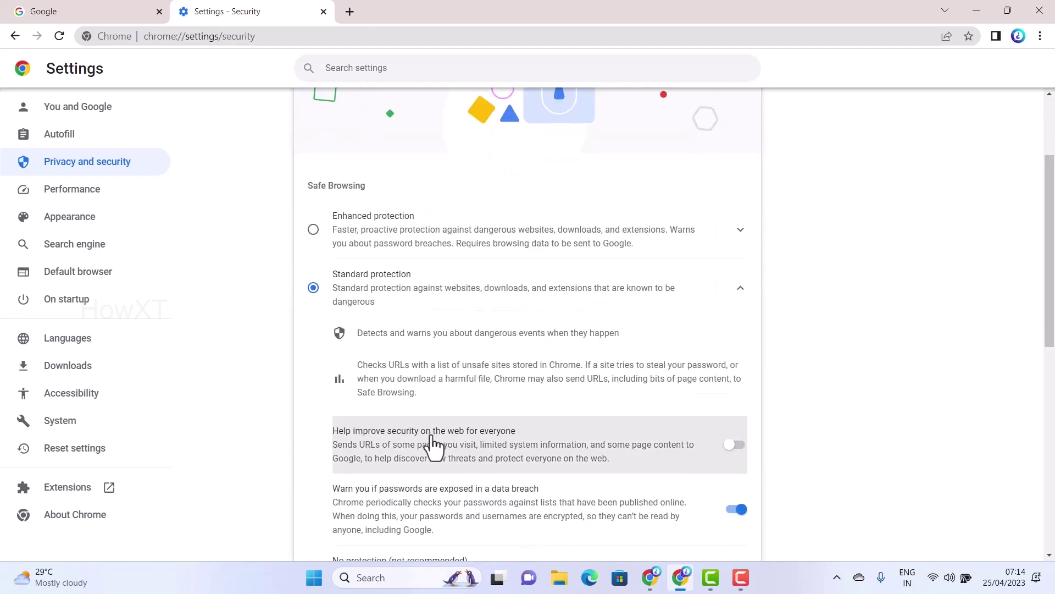
scroll(433, 446, "down", 2)
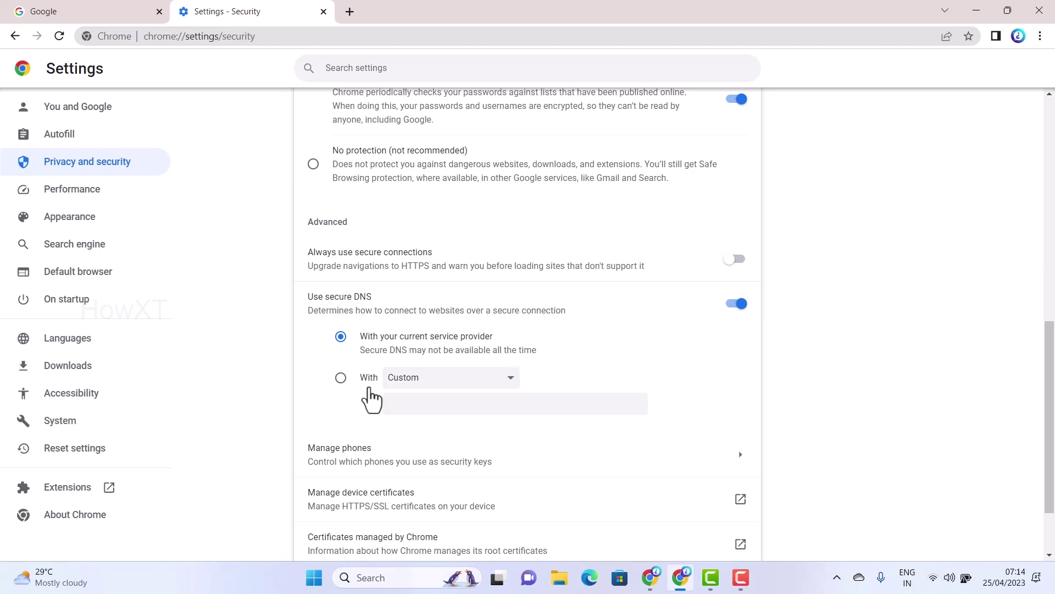
left_click(340, 377)
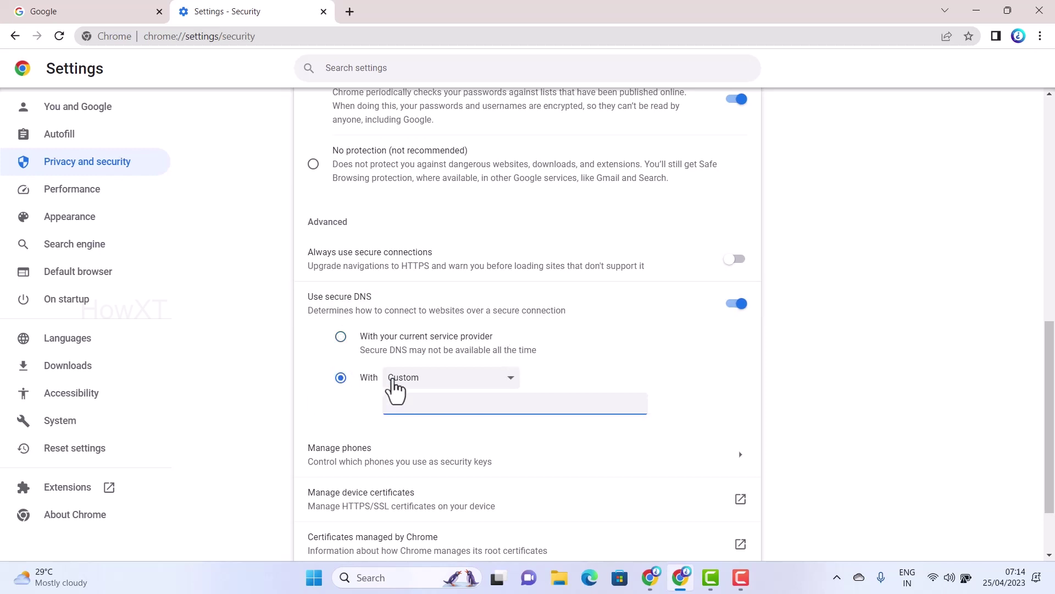
left_click(429, 378)
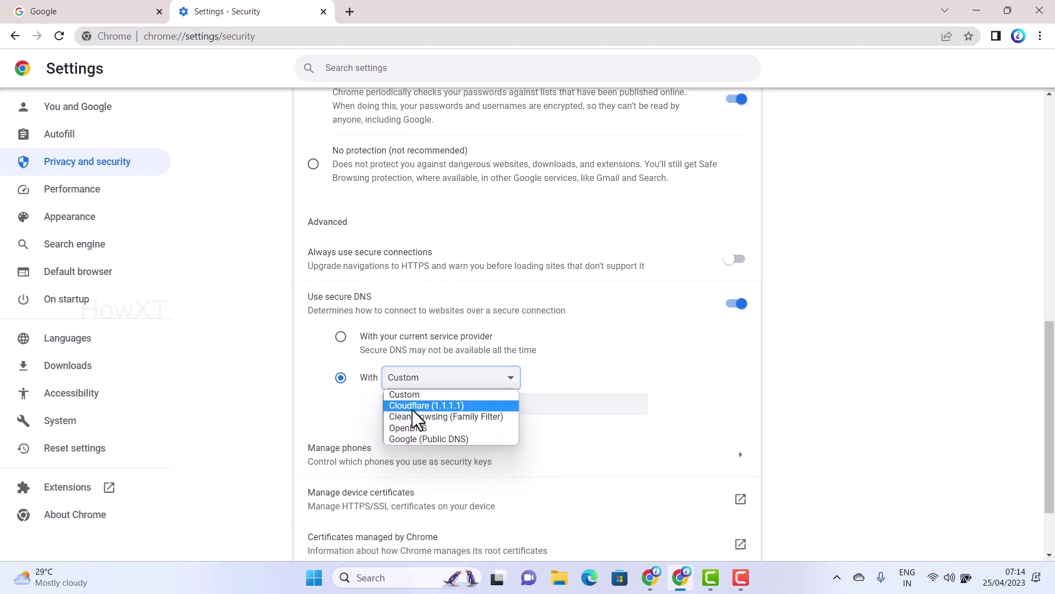
left_click(428, 438)
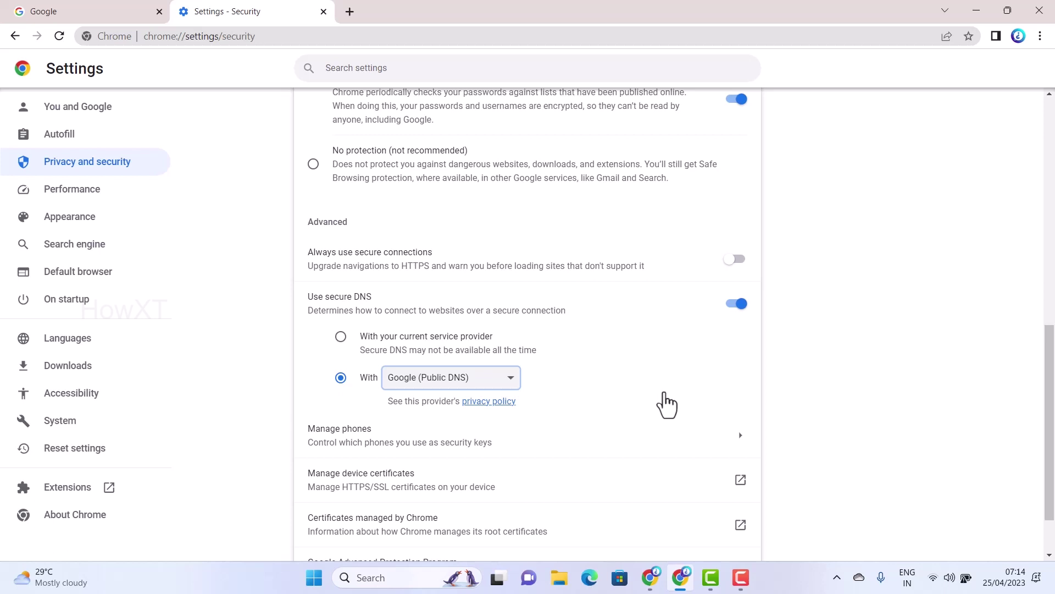
scroll(668, 404, "down", 1)
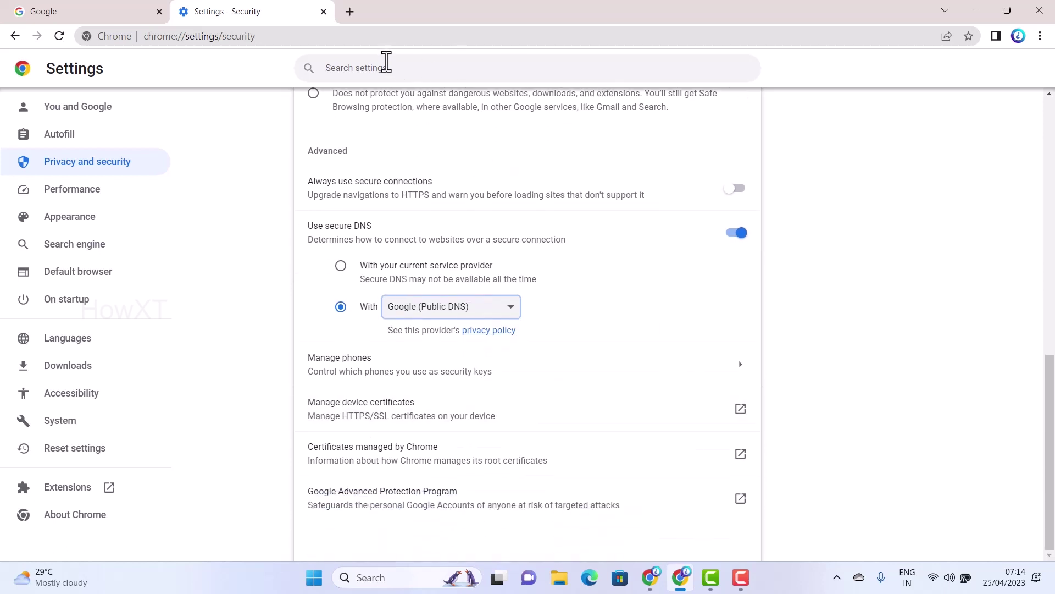
Step: Close the Settings tab and load chrome://flags in a new tab
left_click(324, 12)
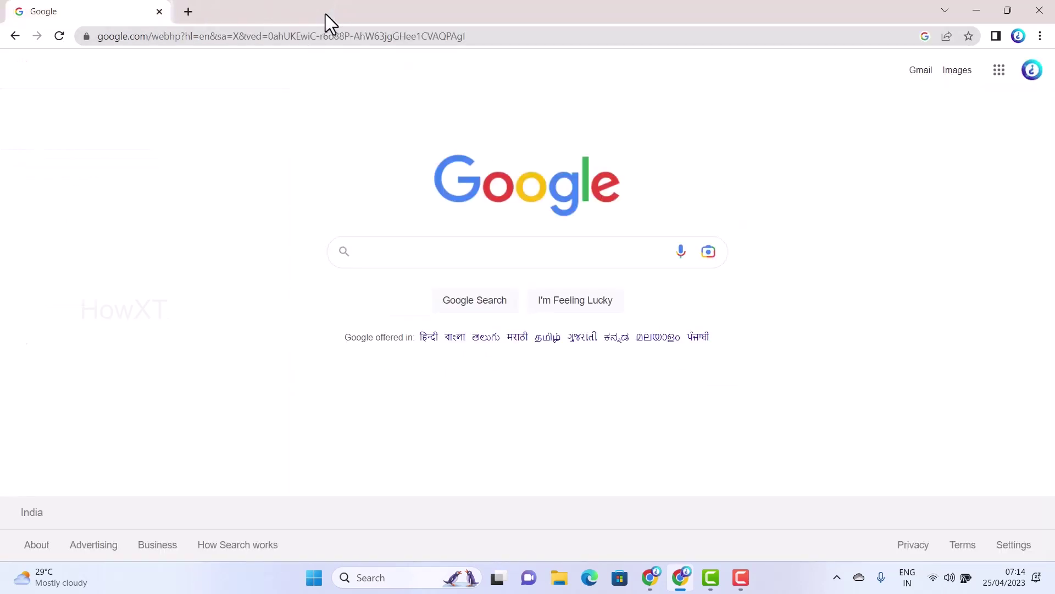
left_click(186, 12)
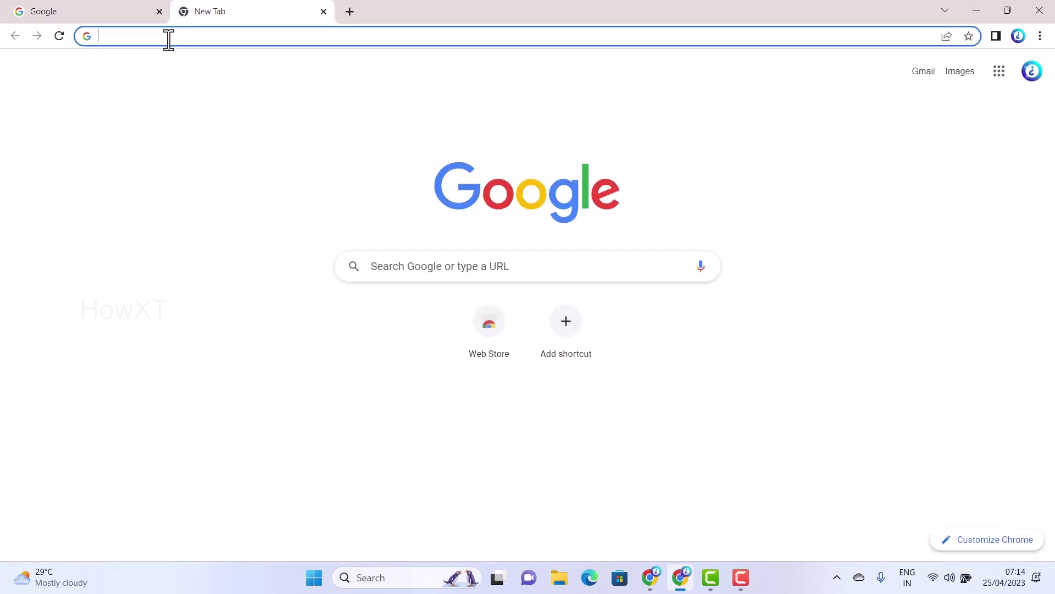
type("chrome")
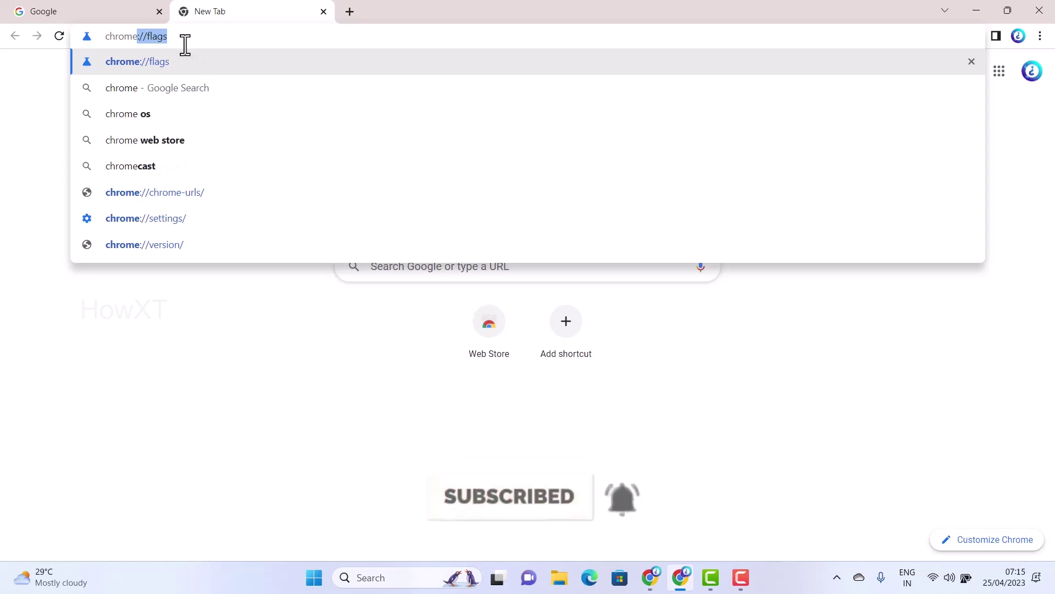
type("://flags")
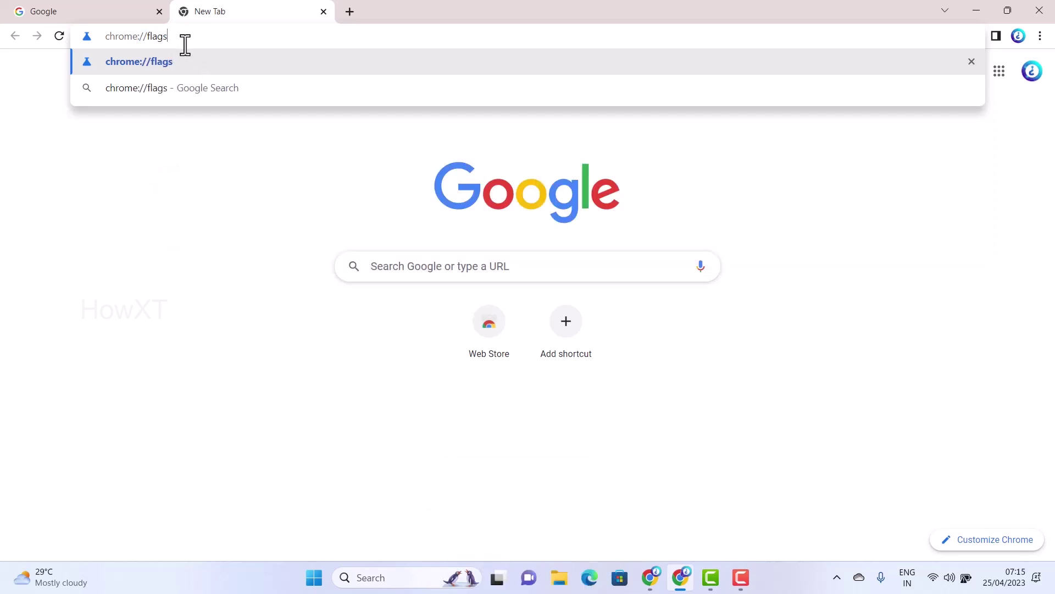
key("Return")
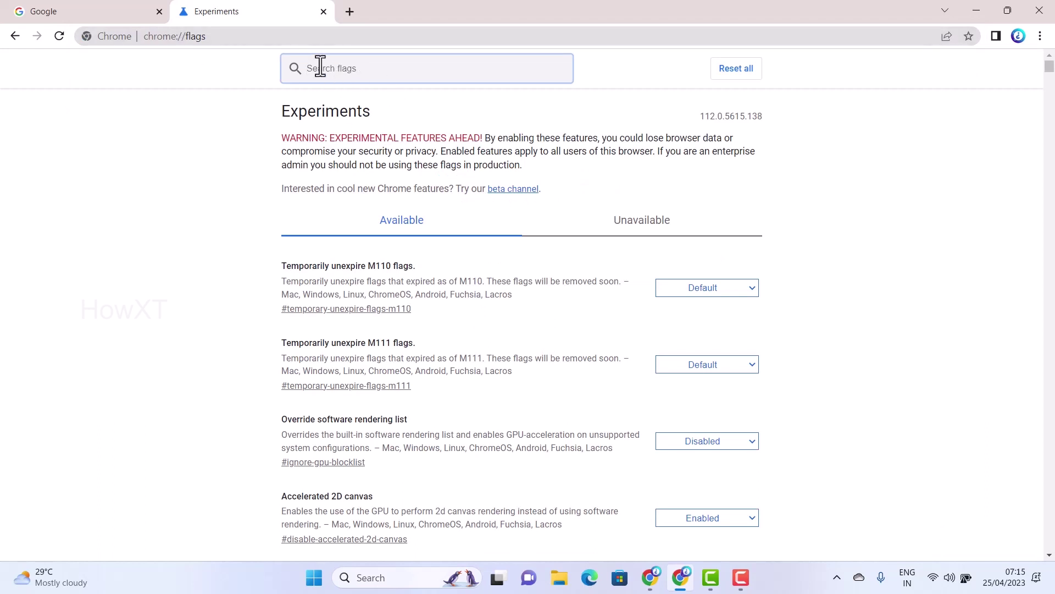
type("para")
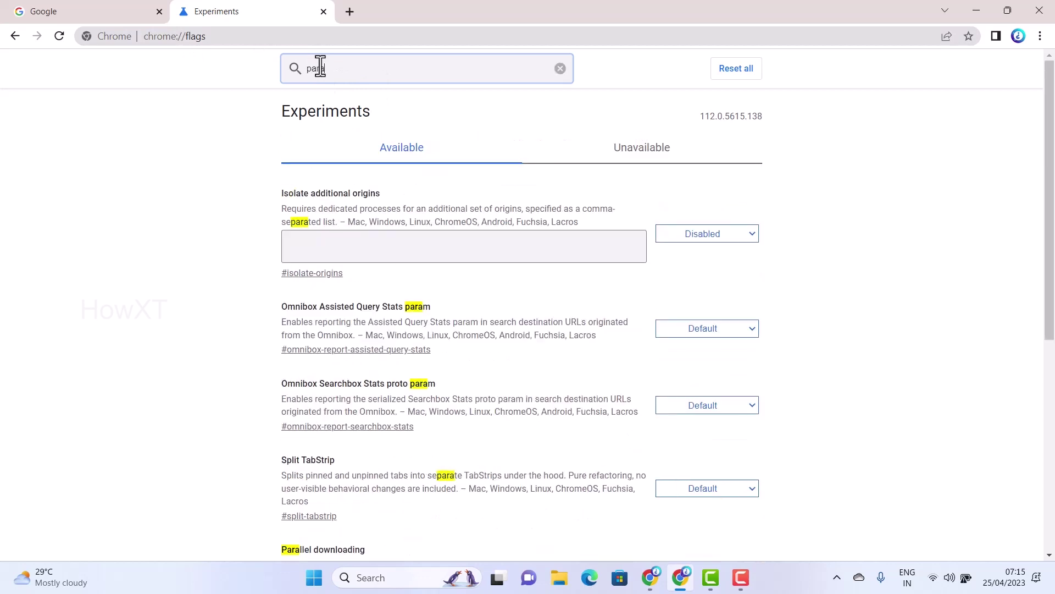
type("l")
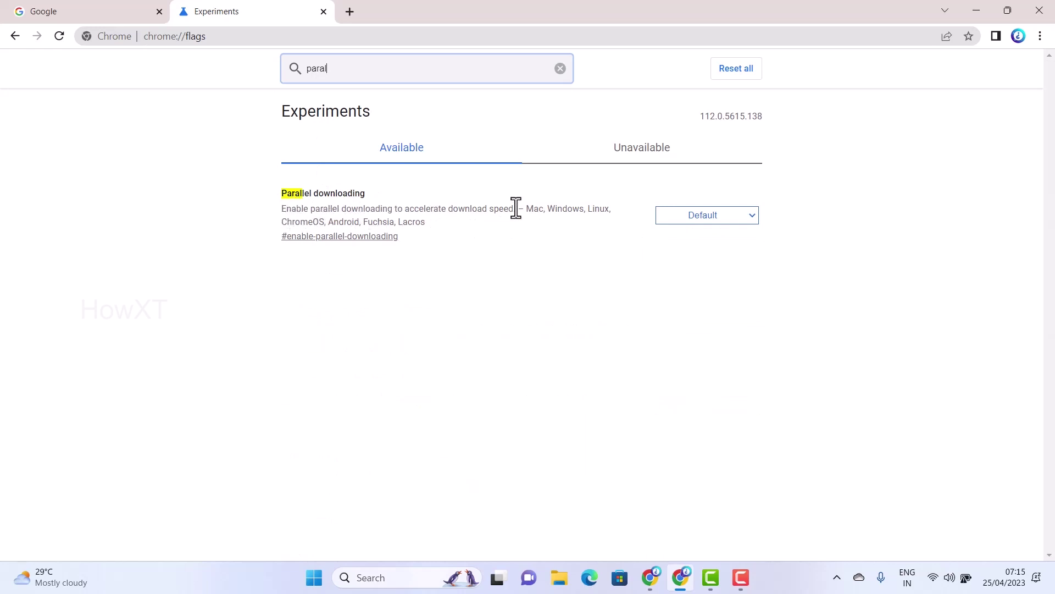
Step: Set the Parallel downloading flag to Enabled and relaunch Chrome
left_click_drag(515, 209, 429, 210)
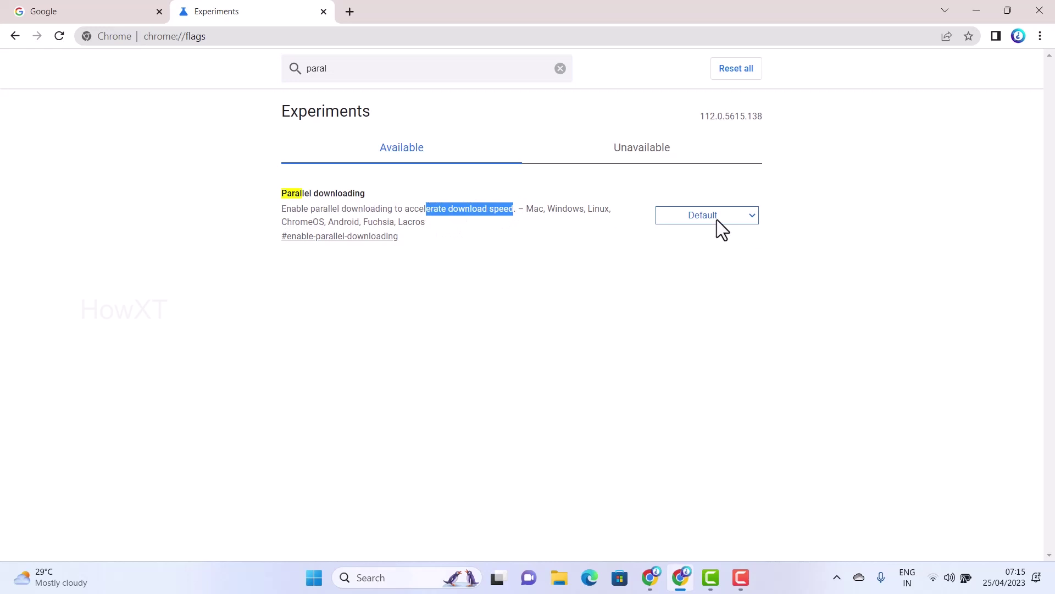
left_click(698, 217)
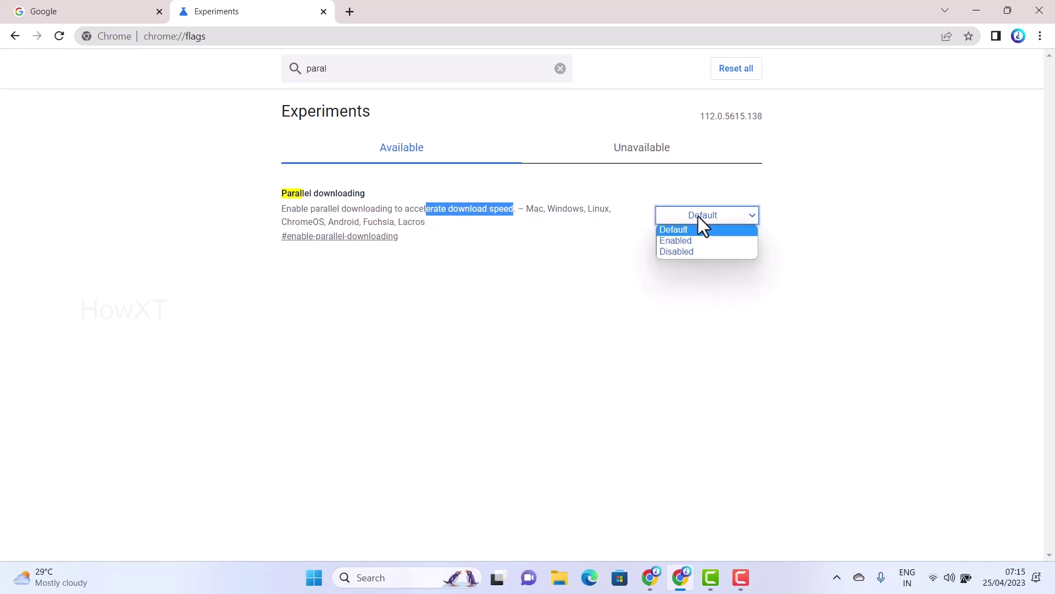
left_click(689, 240)
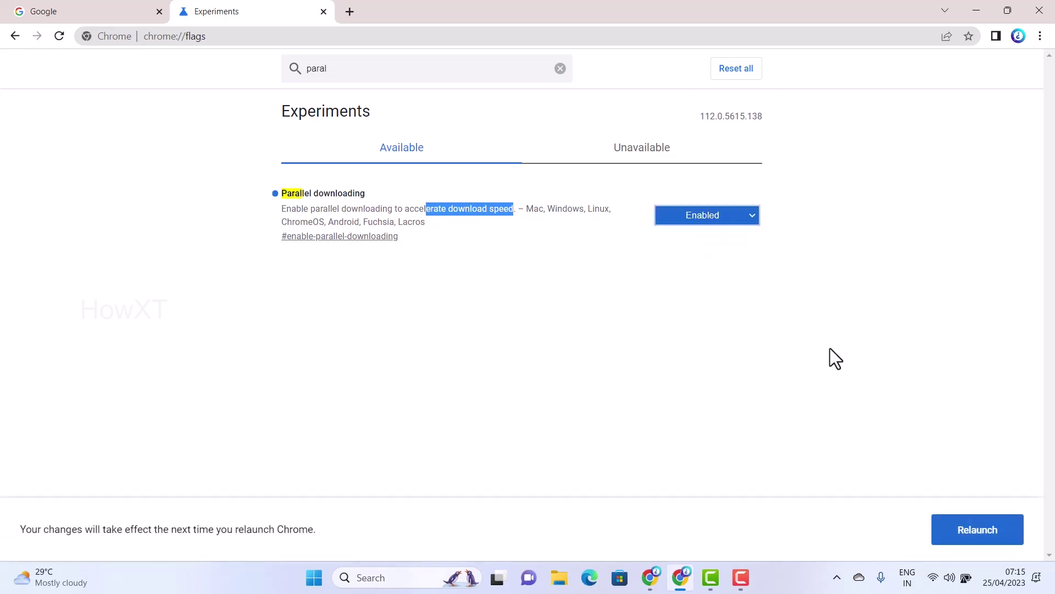
left_click(977, 529)
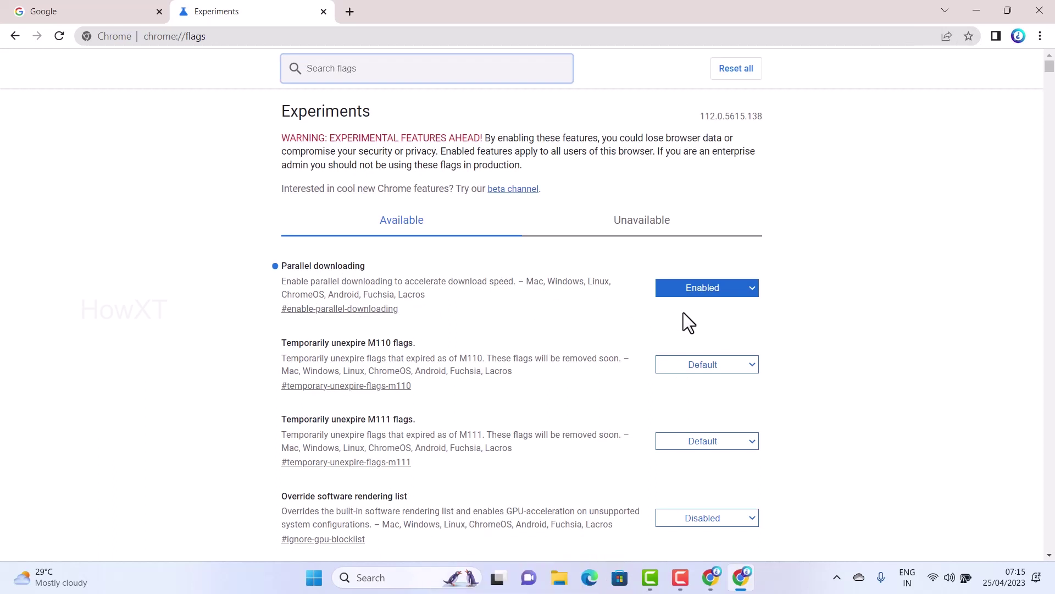
Step: Close the flags tab and open Chrome's Accessibility settings
left_click(324, 11)
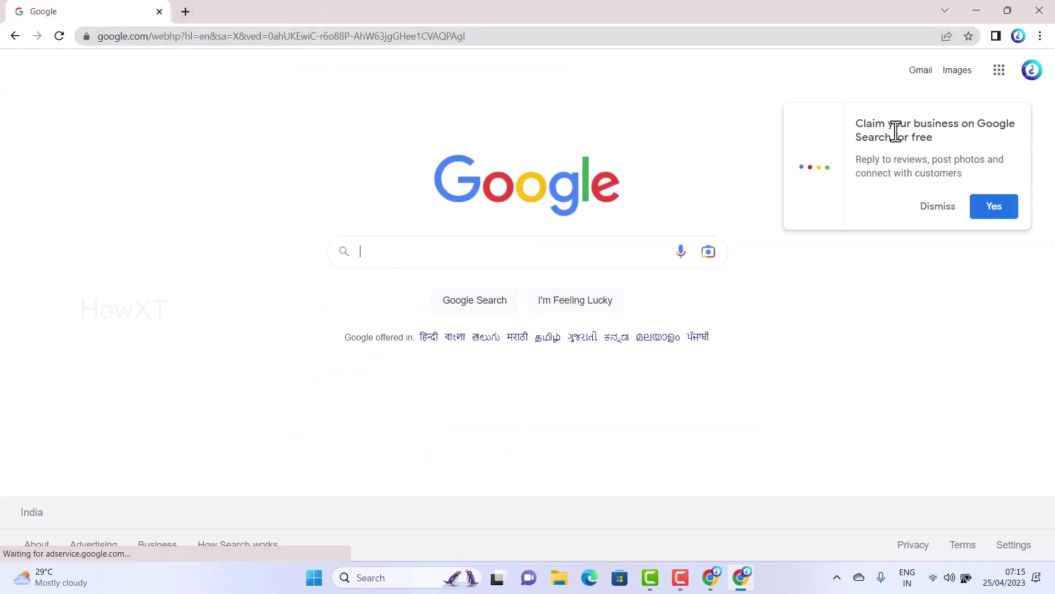
left_click(1041, 36)
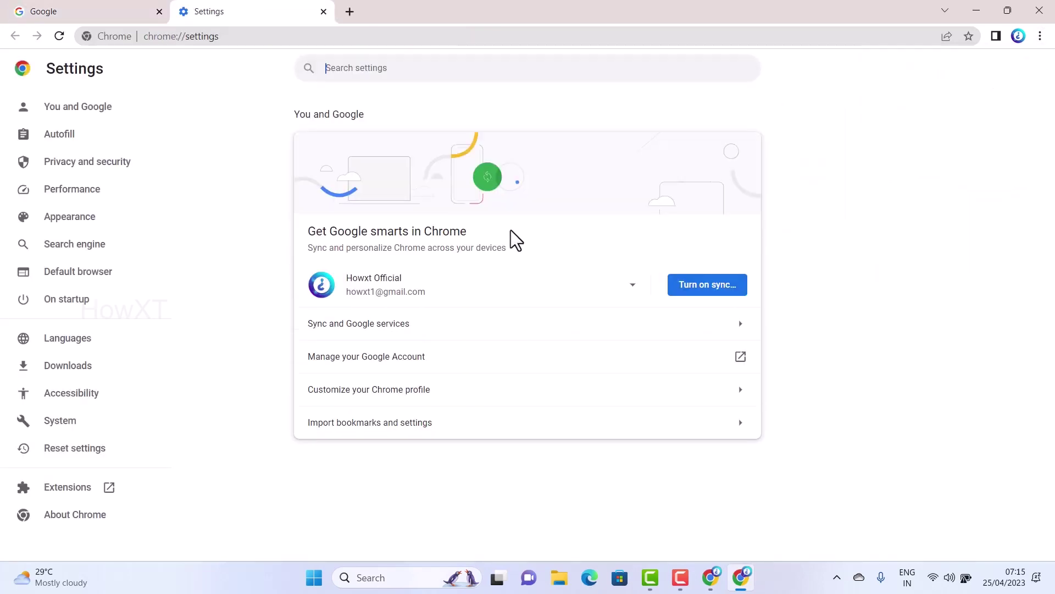
left_click(58, 394)
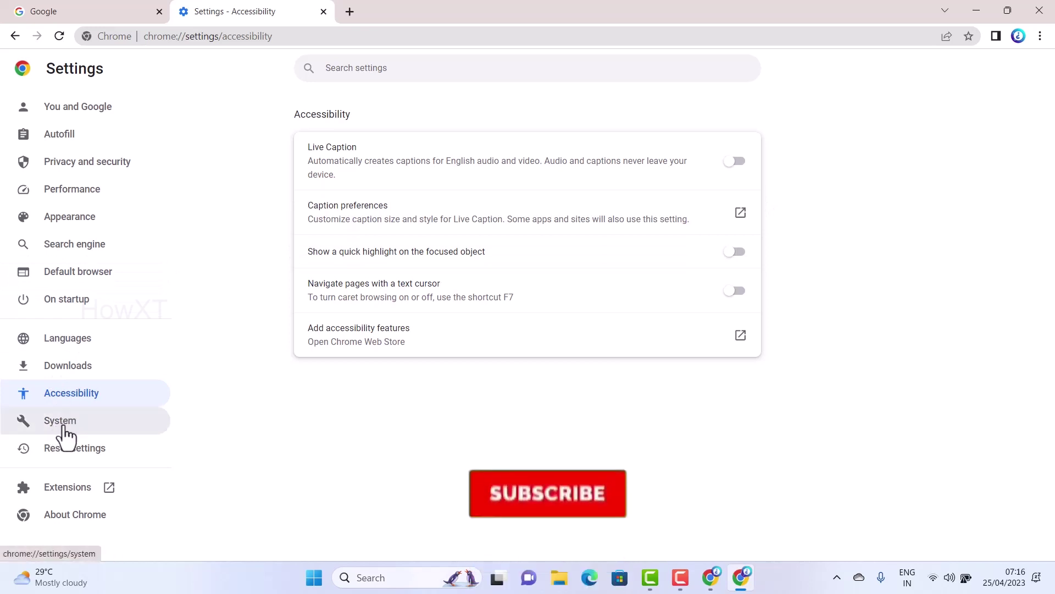
Step: Turn off background apps in System settings, close Settings, dismiss the popup, and open a new tab
left_click(66, 426)
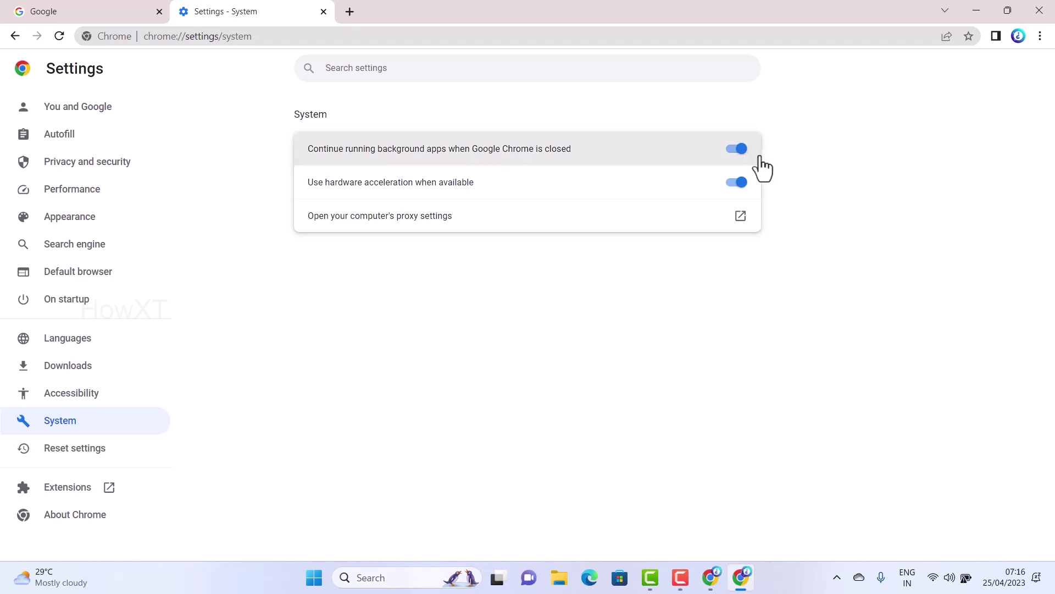
left_click(739, 150)
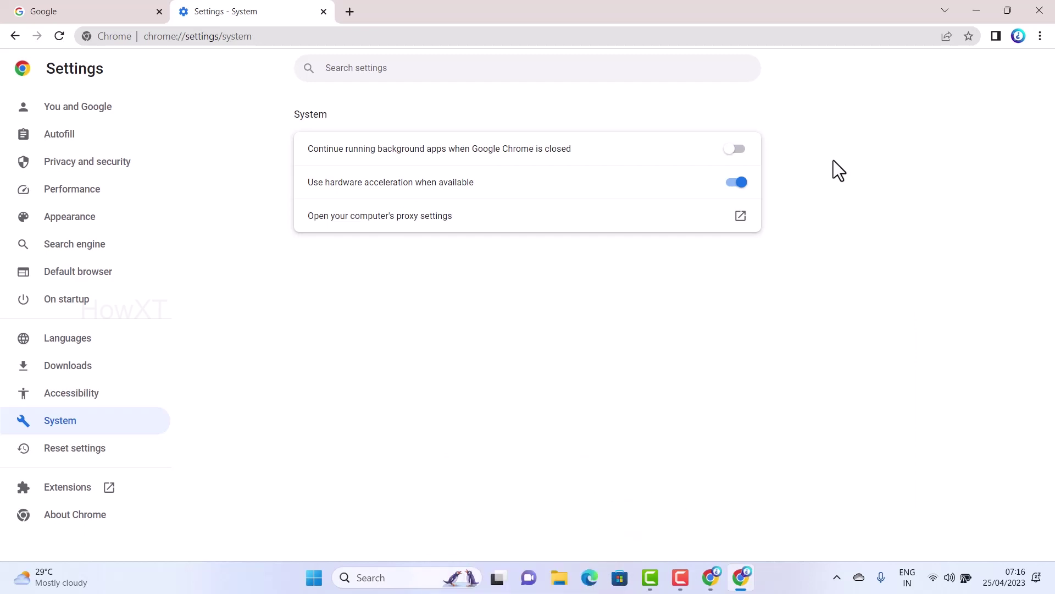
left_click(323, 11)
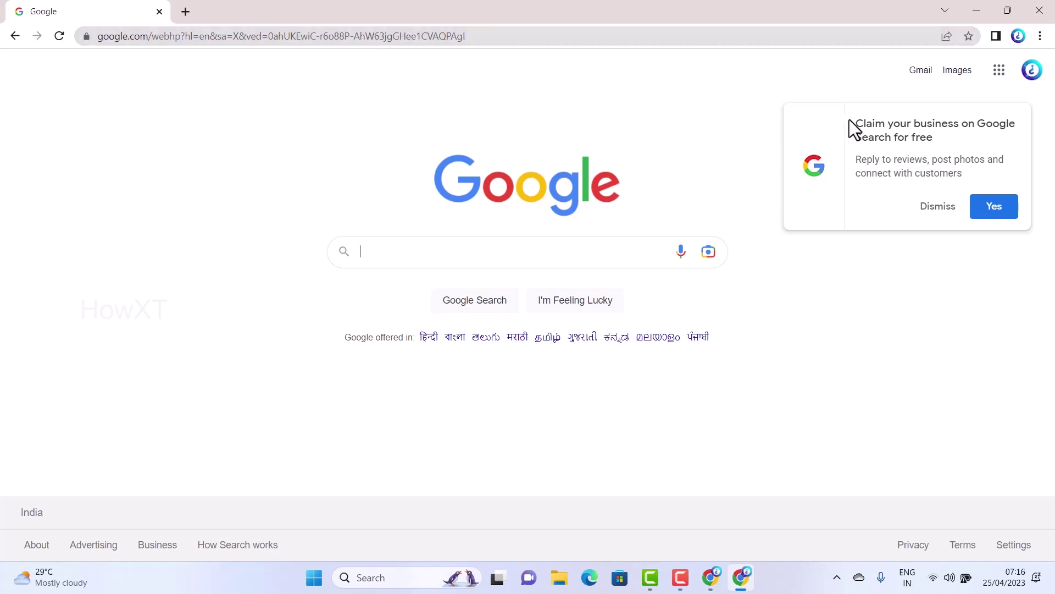
left_click(937, 206)
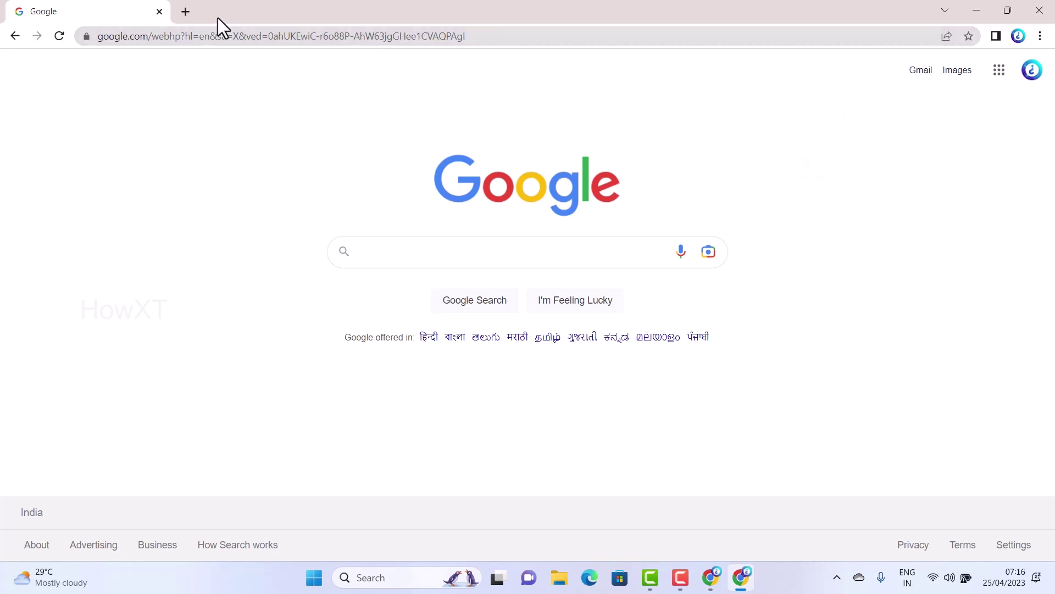
left_click(185, 12)
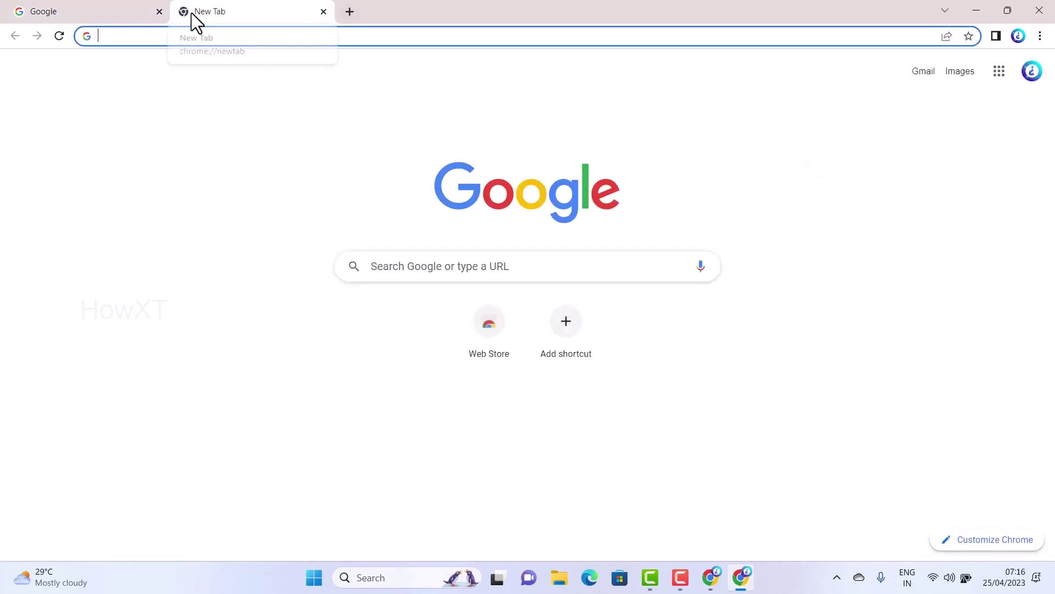